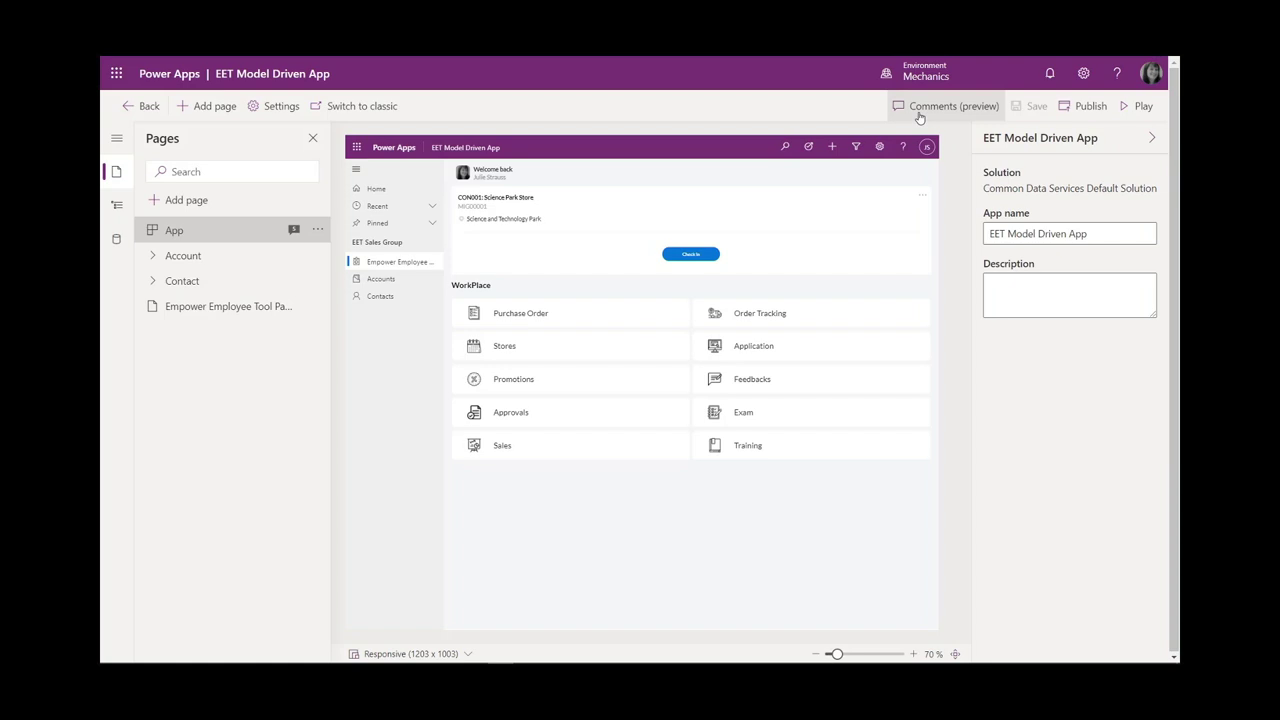
# Post a new app comment reading "Let's change the background color"
pyautogui.click(919, 106)
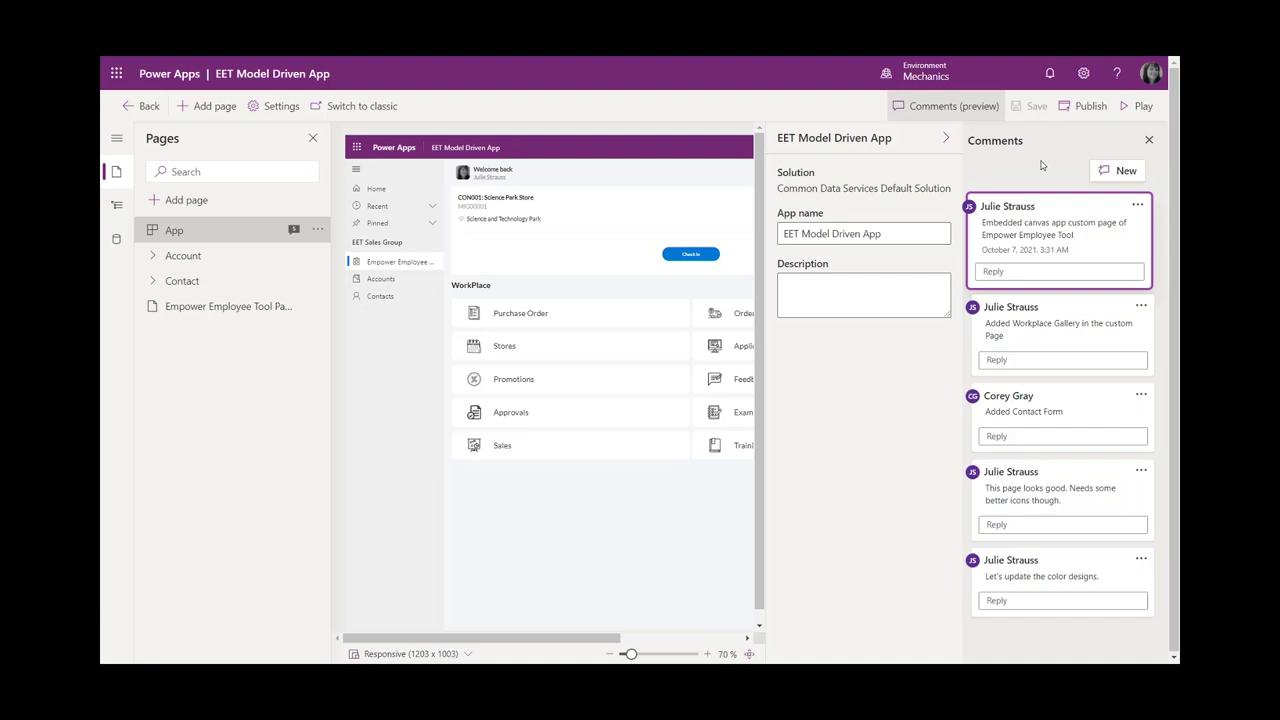
pyautogui.click(1118, 170)
pyautogui.write('Let')
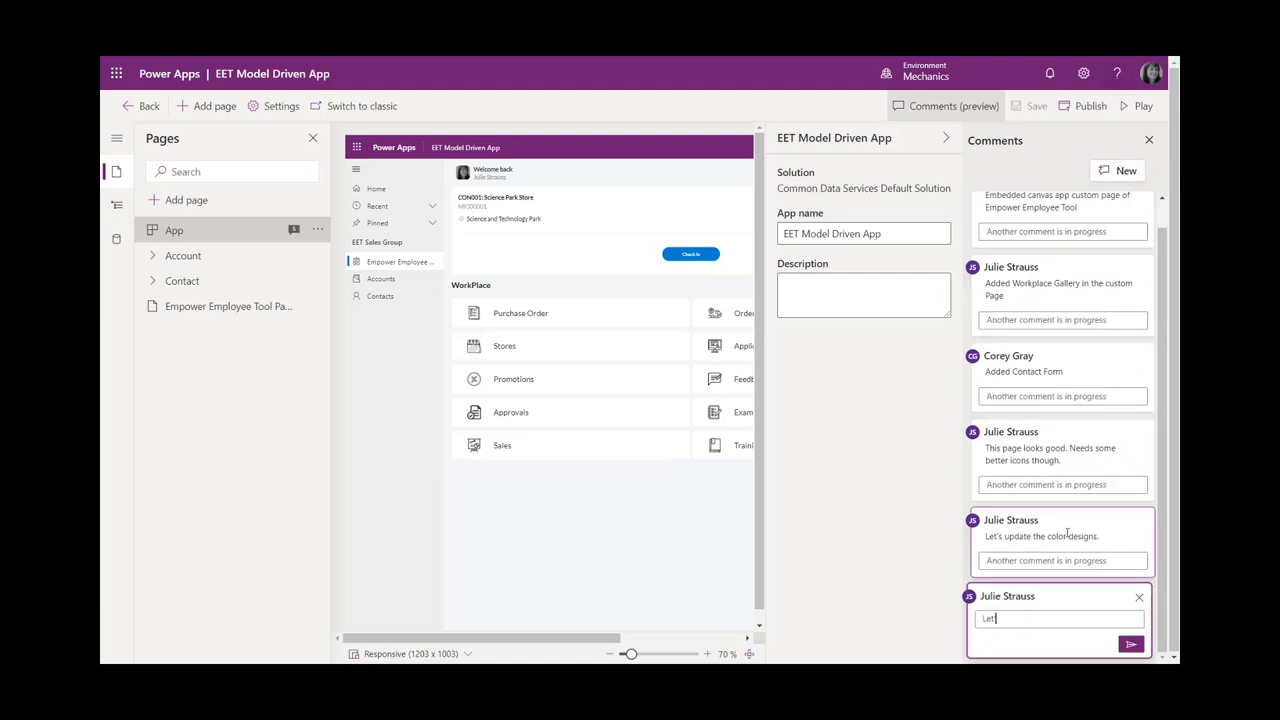
pyautogui.write("'s change the background color")
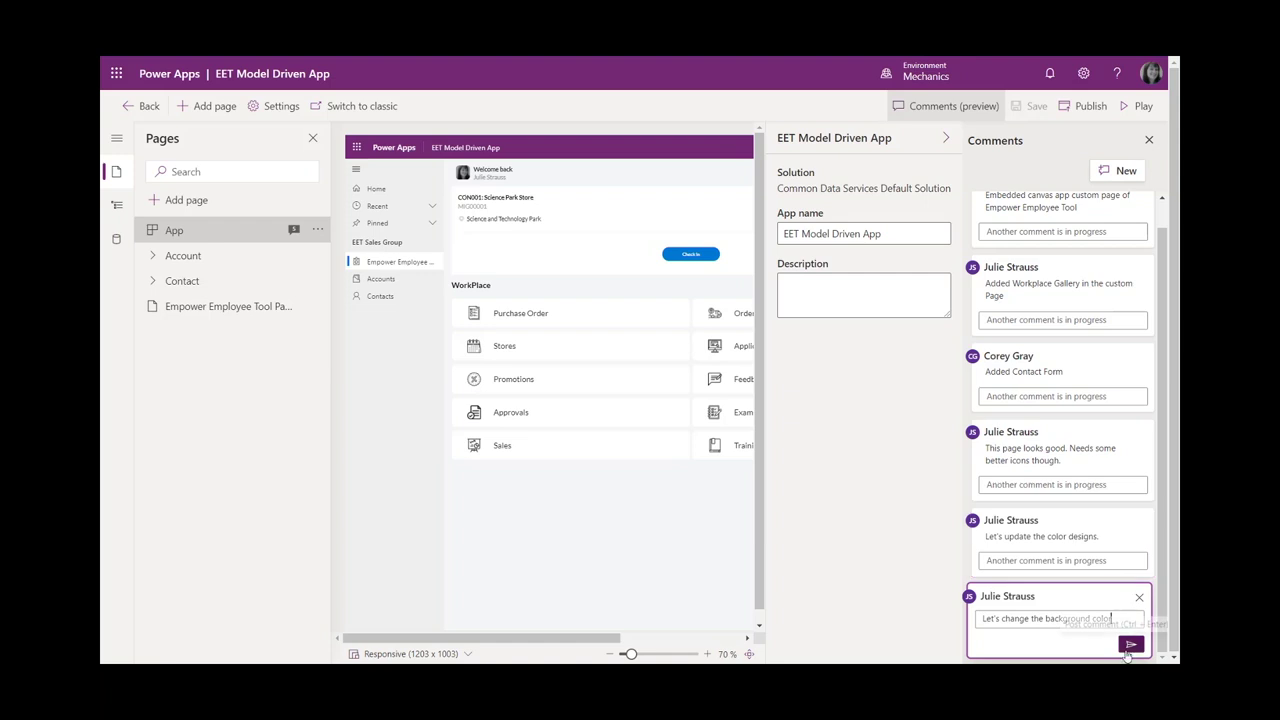
pyautogui.click(1128, 646)
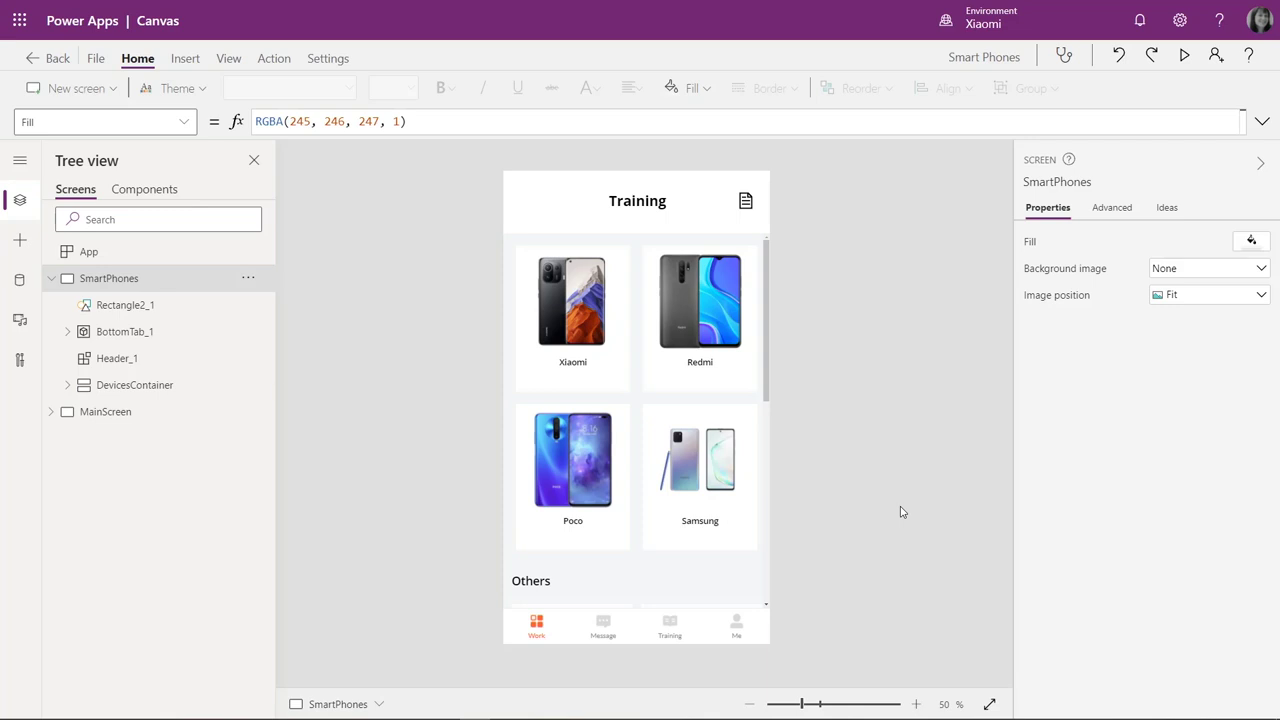
# Inspect the WrapCount formula of GalleryXiaomiDevices inside DevicesContainer on the SmartPhones screen
pyautogui.click(131, 394)
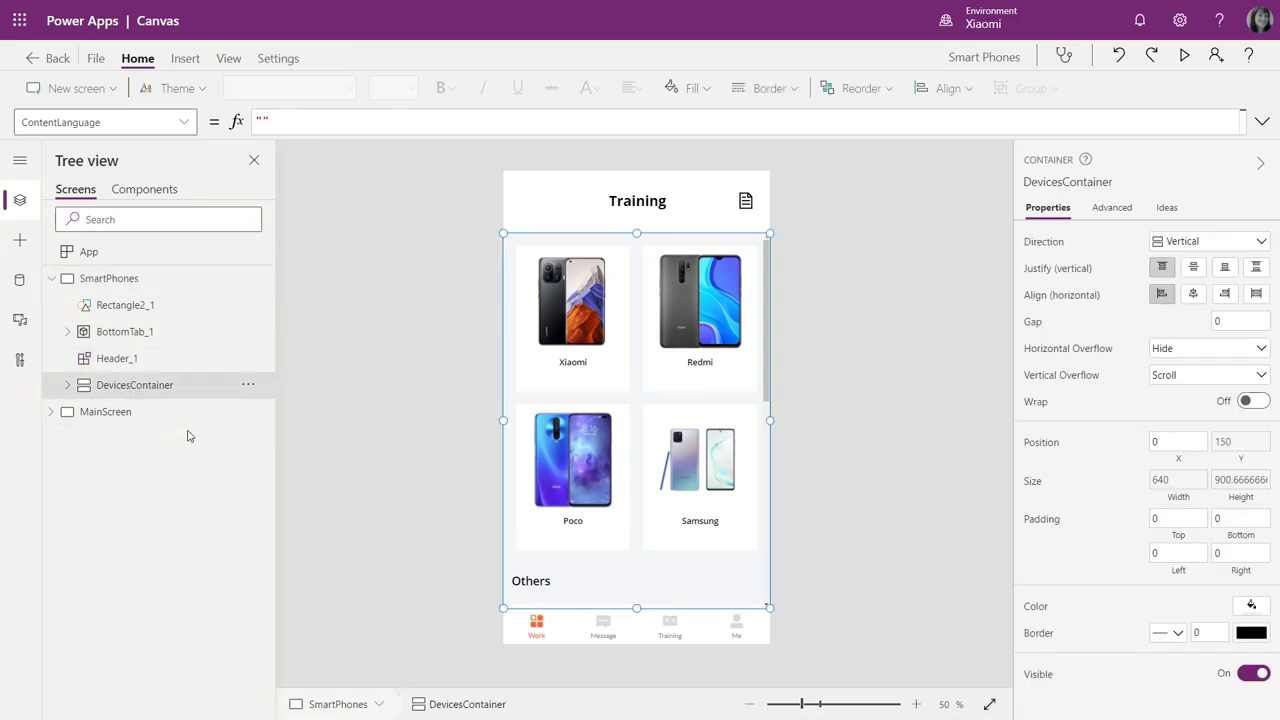
pyautogui.click(67, 385)
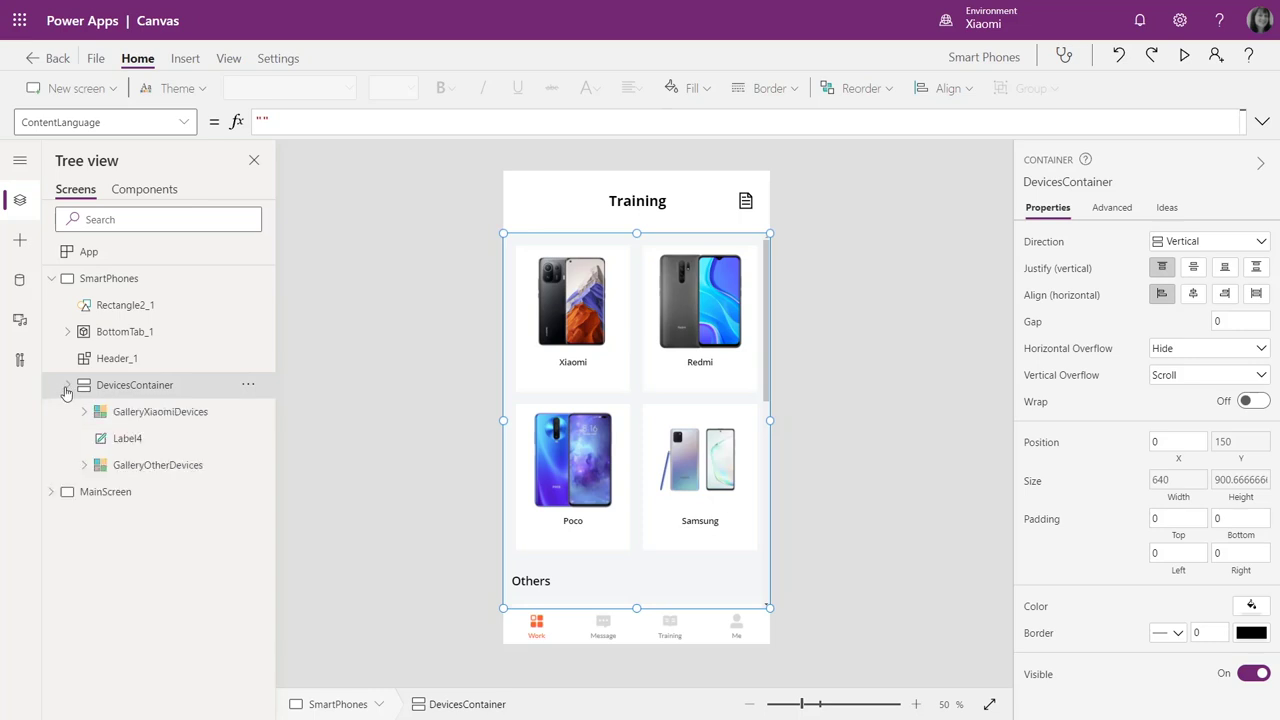
pyautogui.click(172, 421)
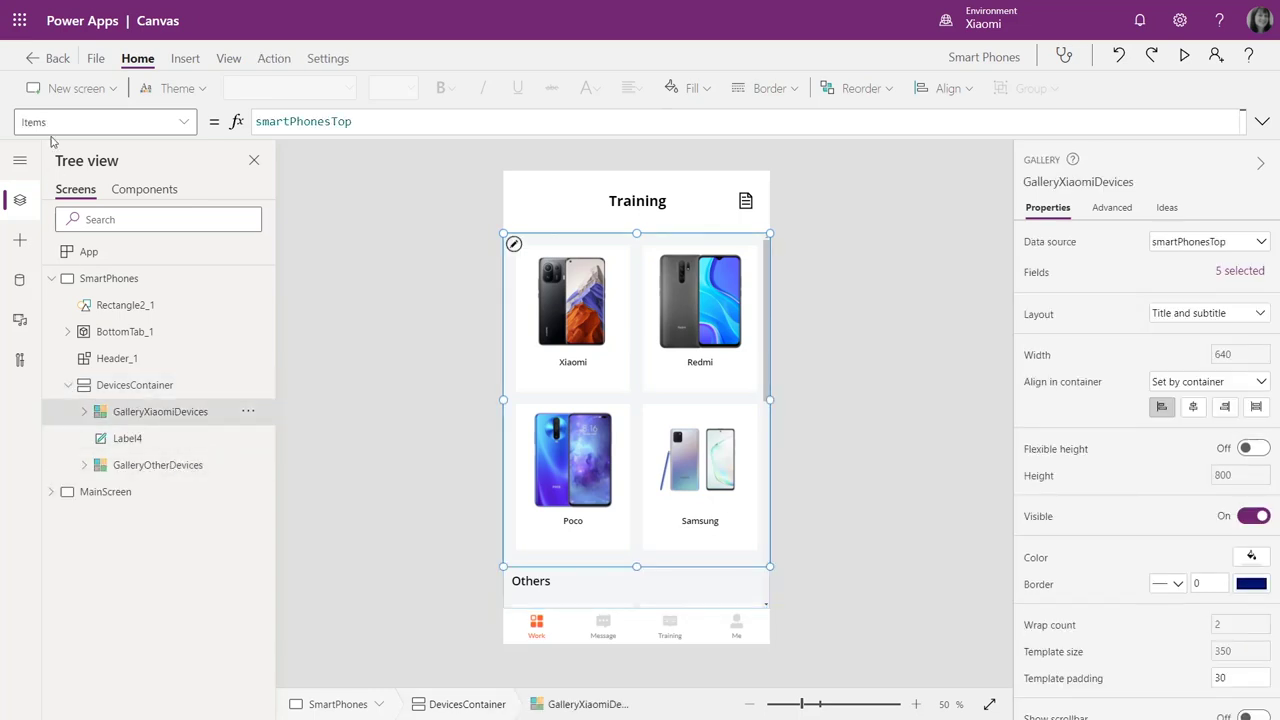
pyautogui.click(184, 122)
pyautogui.click(100, 421)
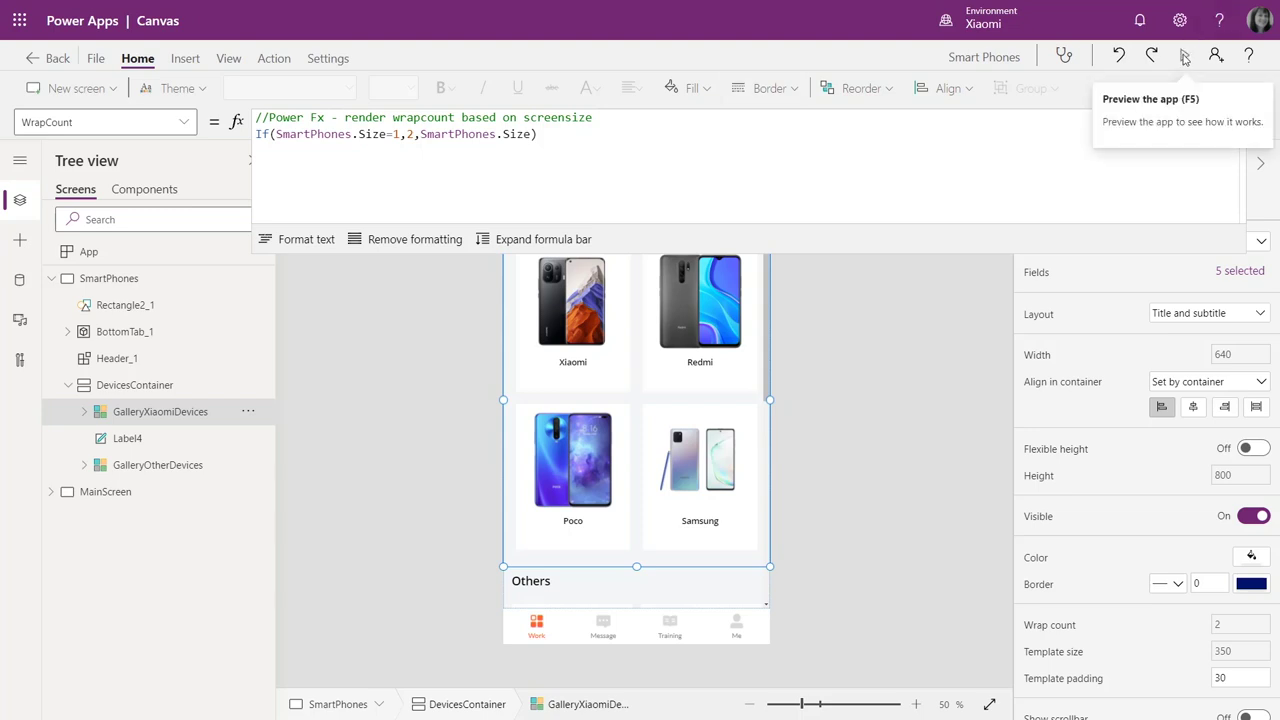
# Preview the app, narrow the browser window twice to check the responsive gallery layout, and return to the editor at full window size
pyautogui.click(1184, 58)
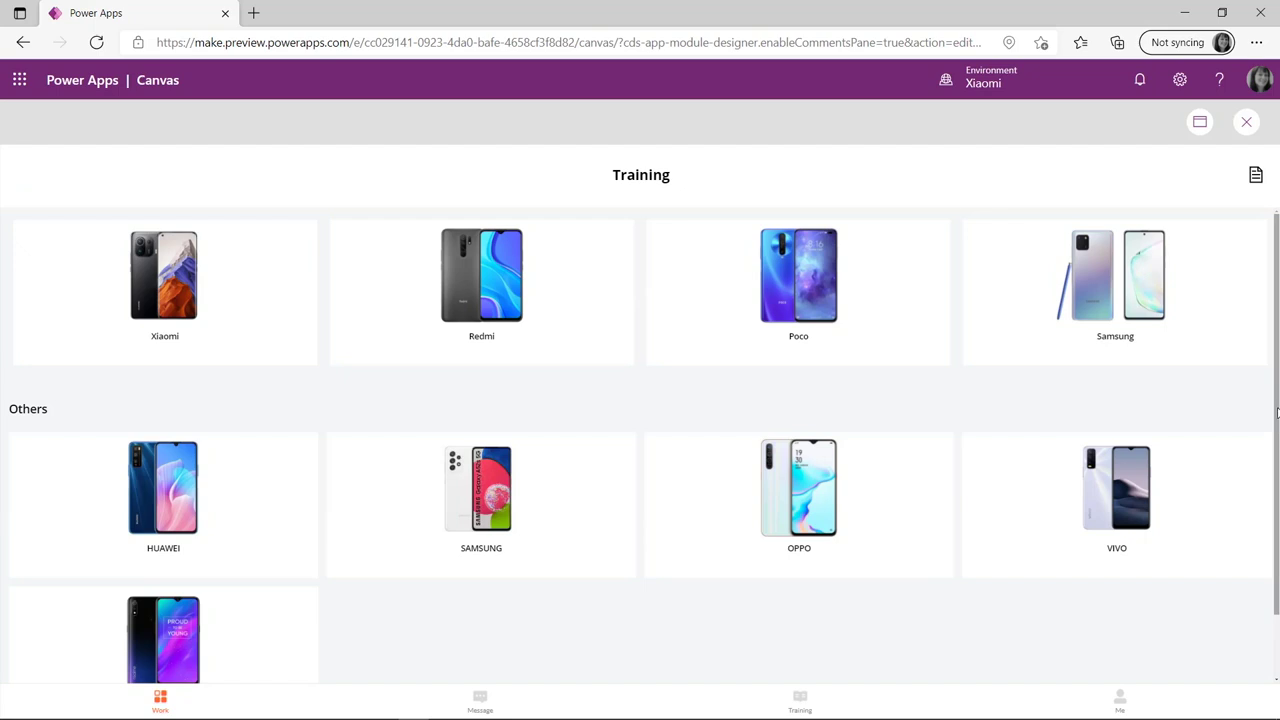
pyautogui.click(1222, 12)
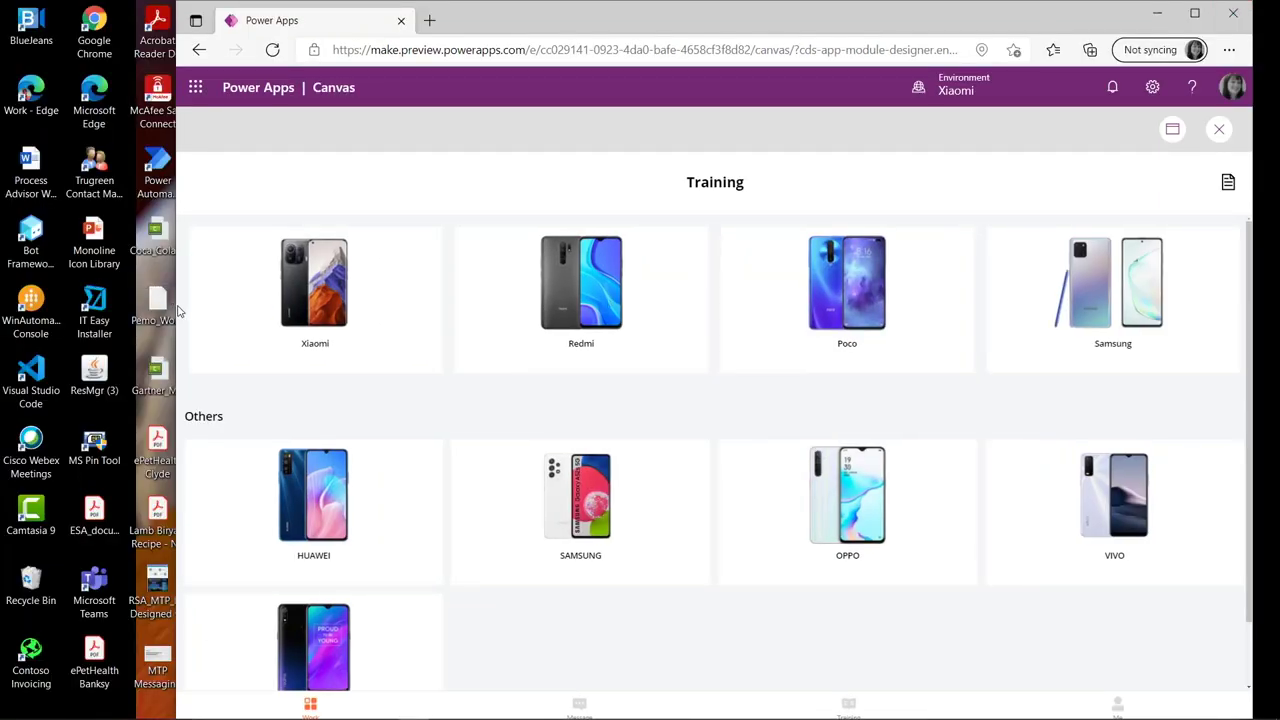
pyautogui.moveTo(175, 304); pyautogui.dragTo(441, 304)
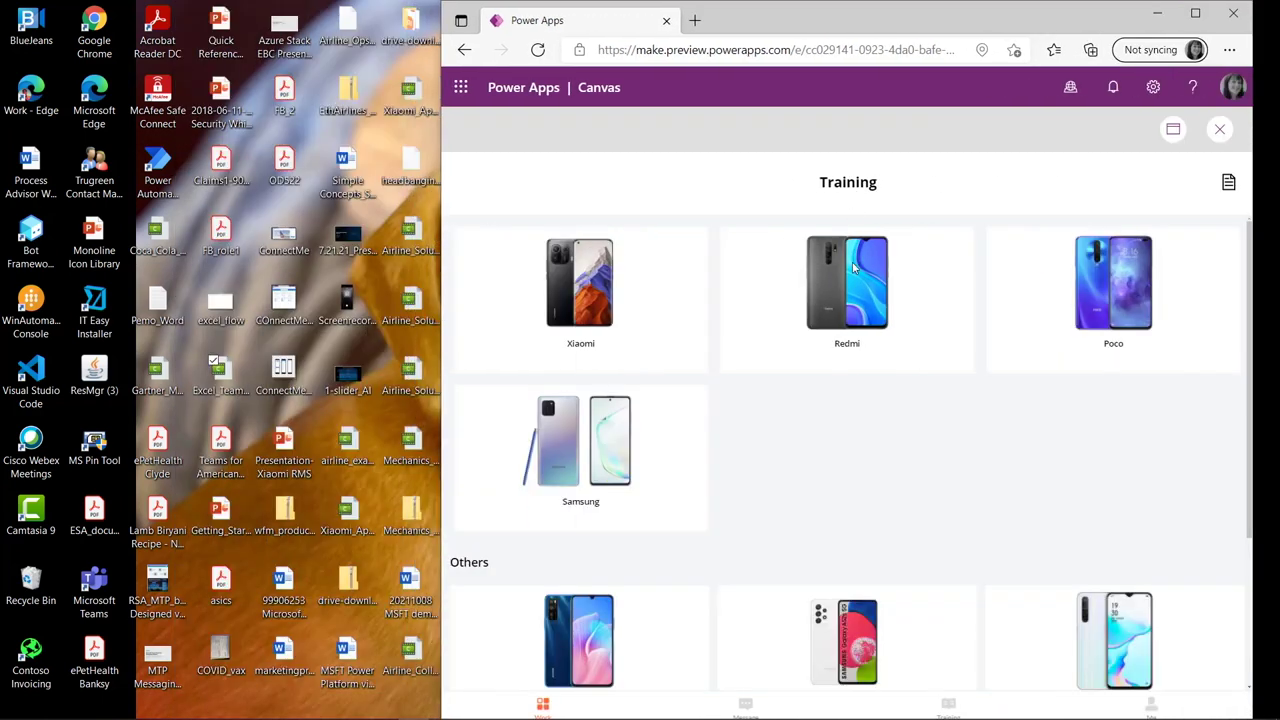
pyautogui.moveTo(1258, 408); pyautogui.dragTo(1149, 408)
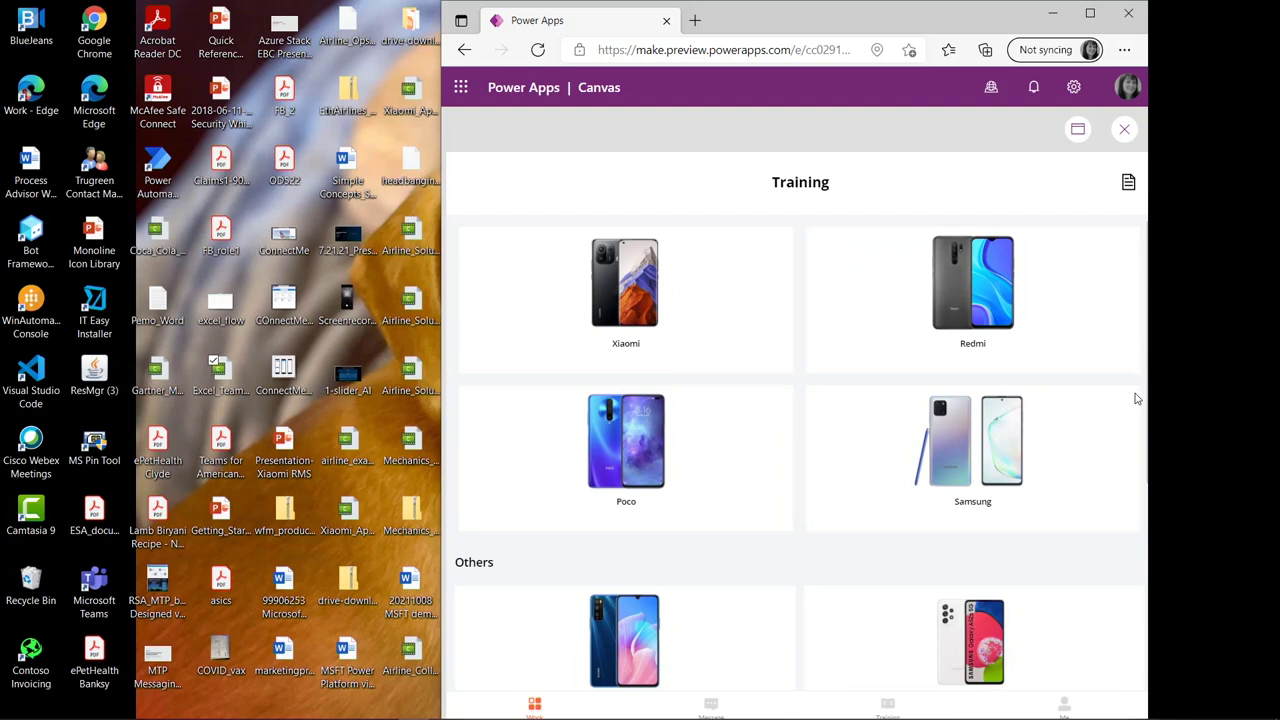
pyautogui.click(1090, 13)
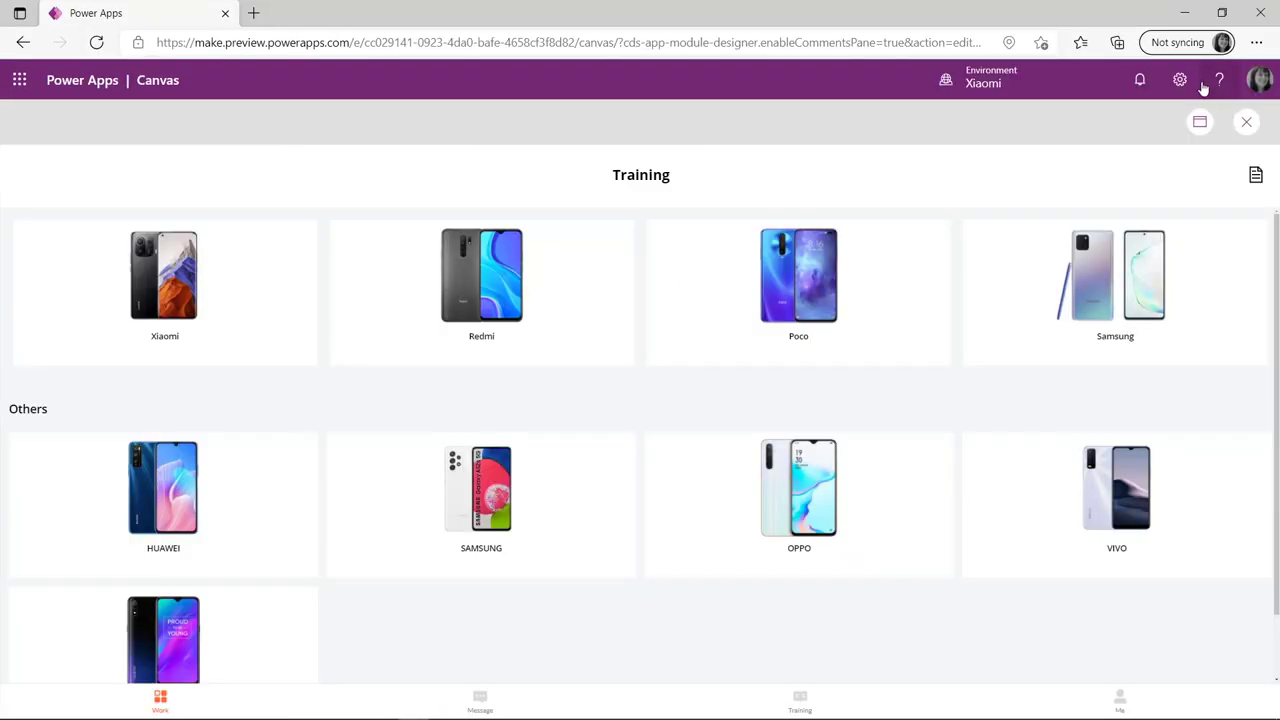
pyautogui.click(1246, 121)
pyautogui.click(758, 466)
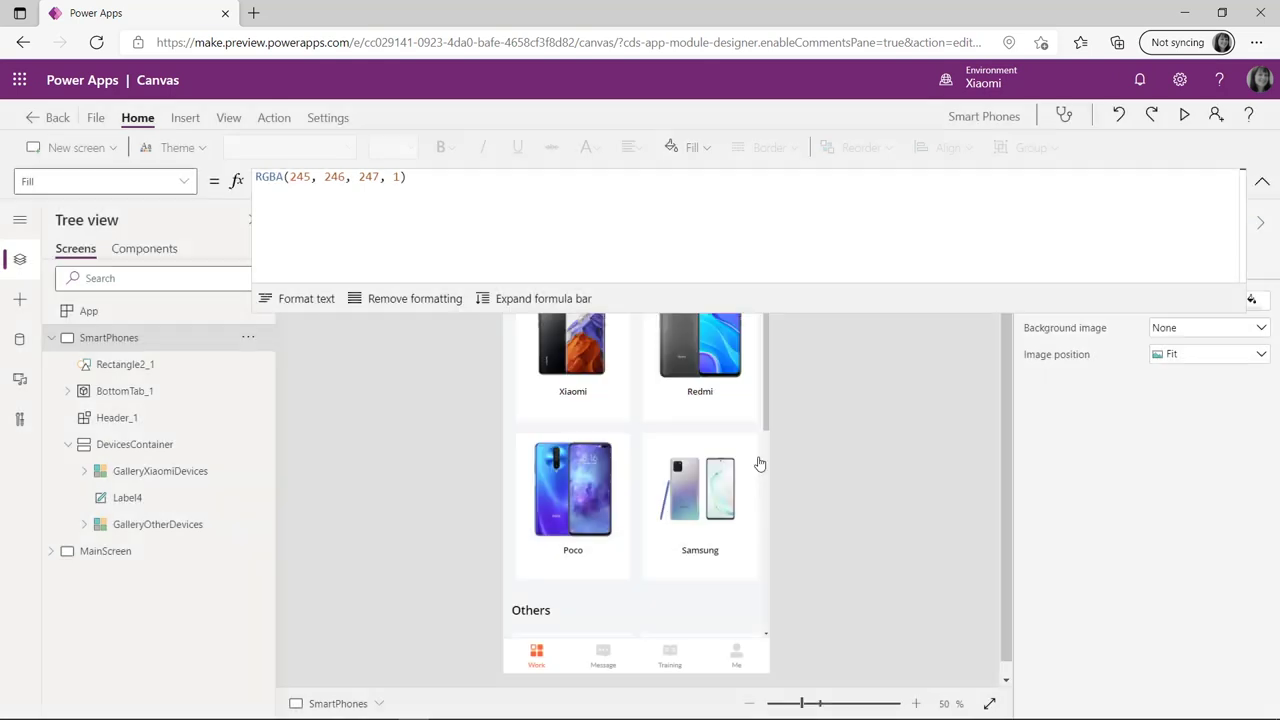
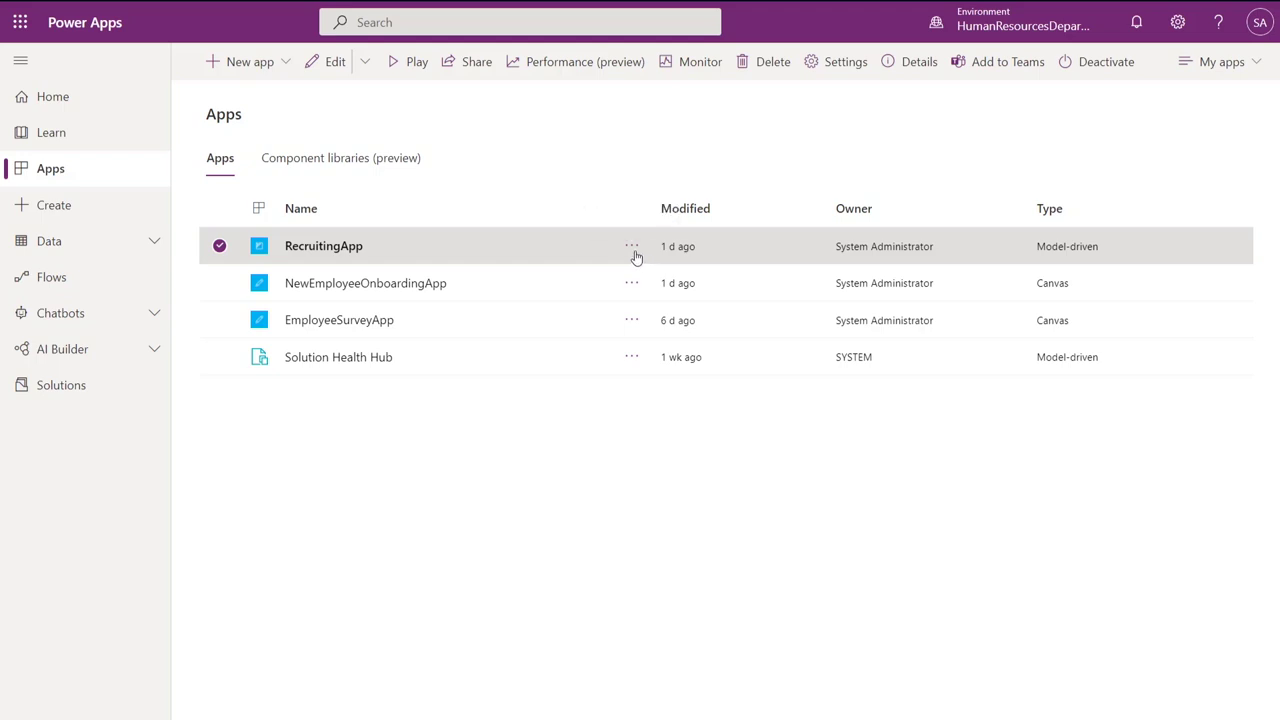
# Begin setting up pay-as-you-go billing for RecruitingApp with a new billing policy named HRDeptBillingPolicy
pyautogui.click(632, 247)
pyautogui.click(664, 462)
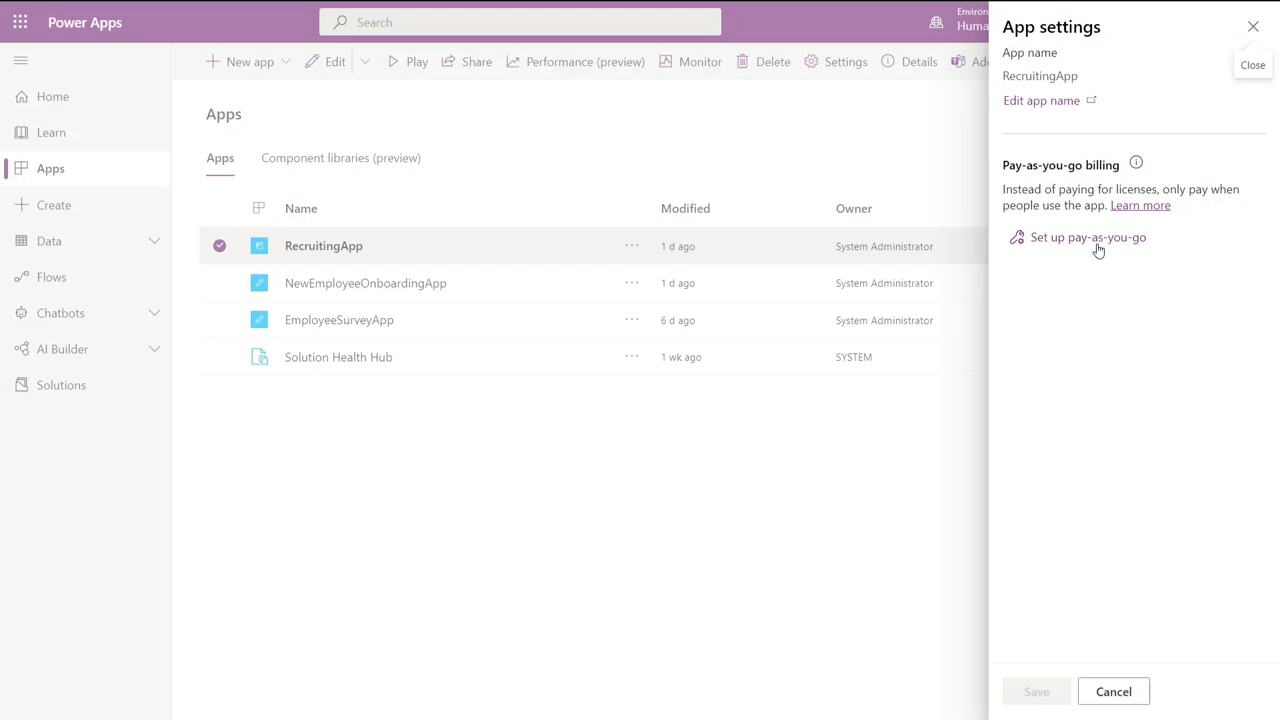
pyautogui.click(1096, 249)
pyautogui.click(820, 194)
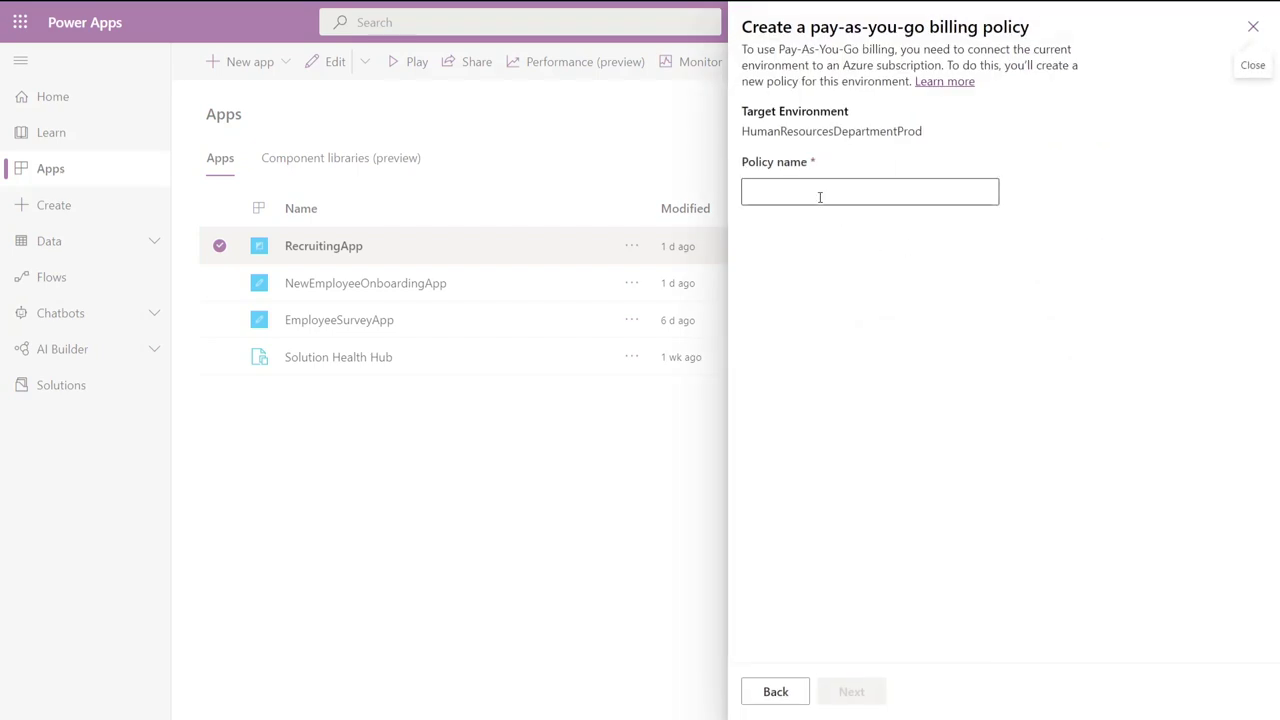
pyautogui.write('HRD')
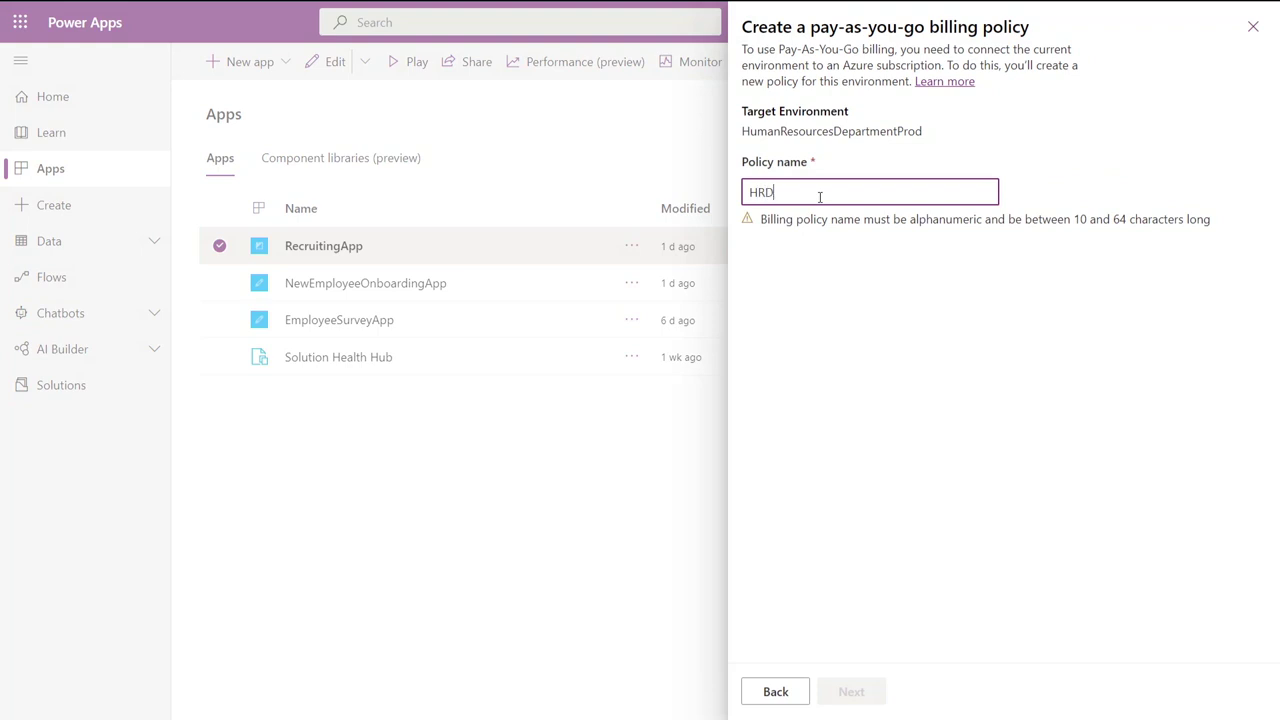
pyautogui.write('eptBillingPolicy')
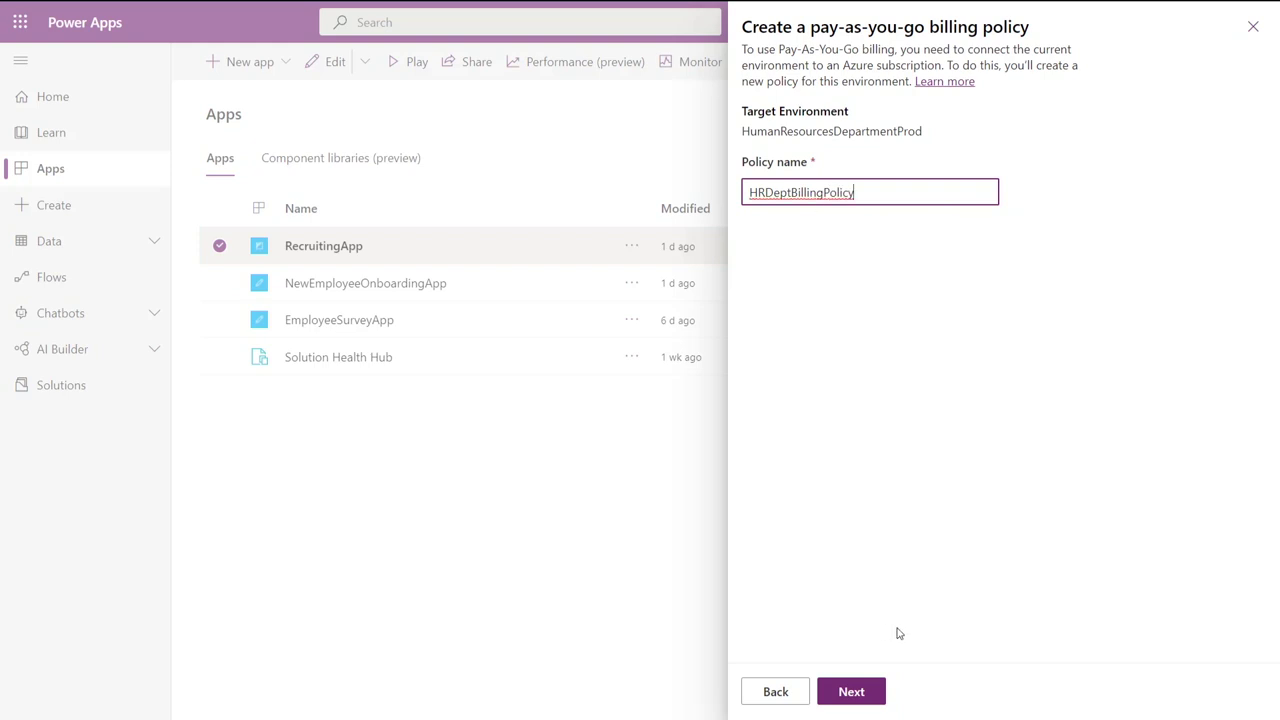
pyautogui.click(864, 691)
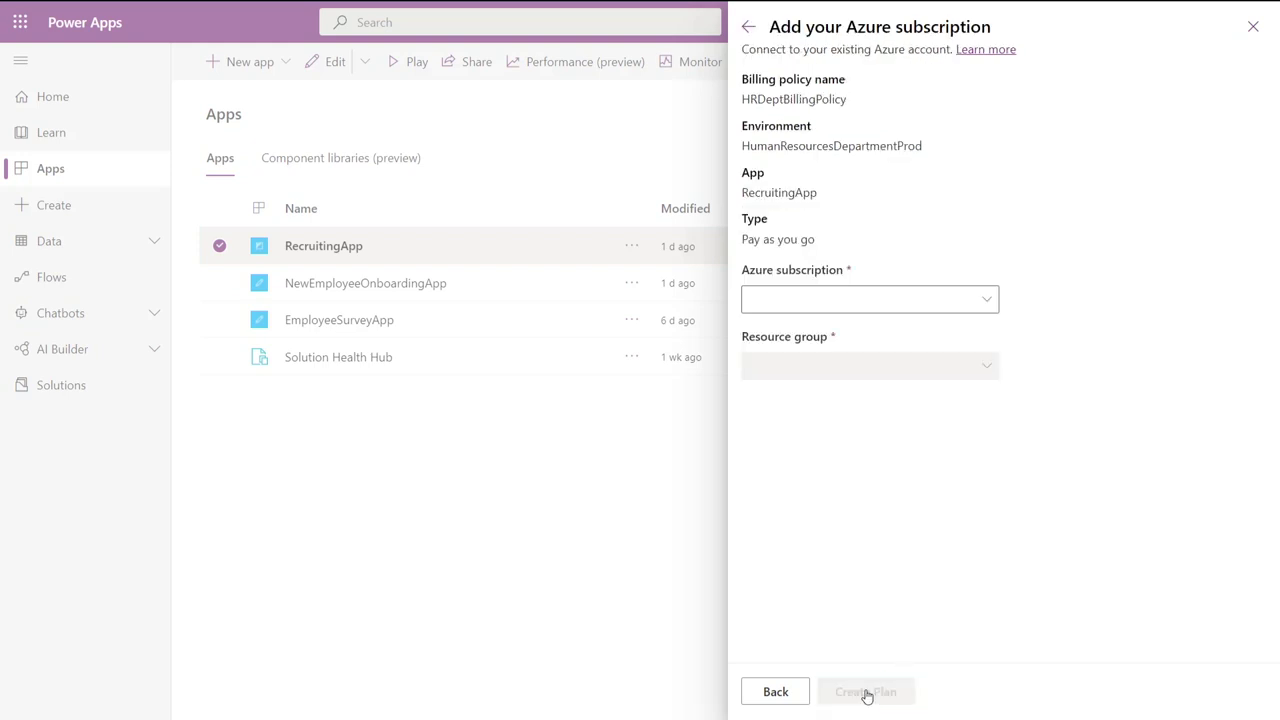
# Connect the policy to the PPAATest Azure subscription and the rg_HumanResourcesDepartment resource group, and create the plan
pyautogui.click(988, 303)
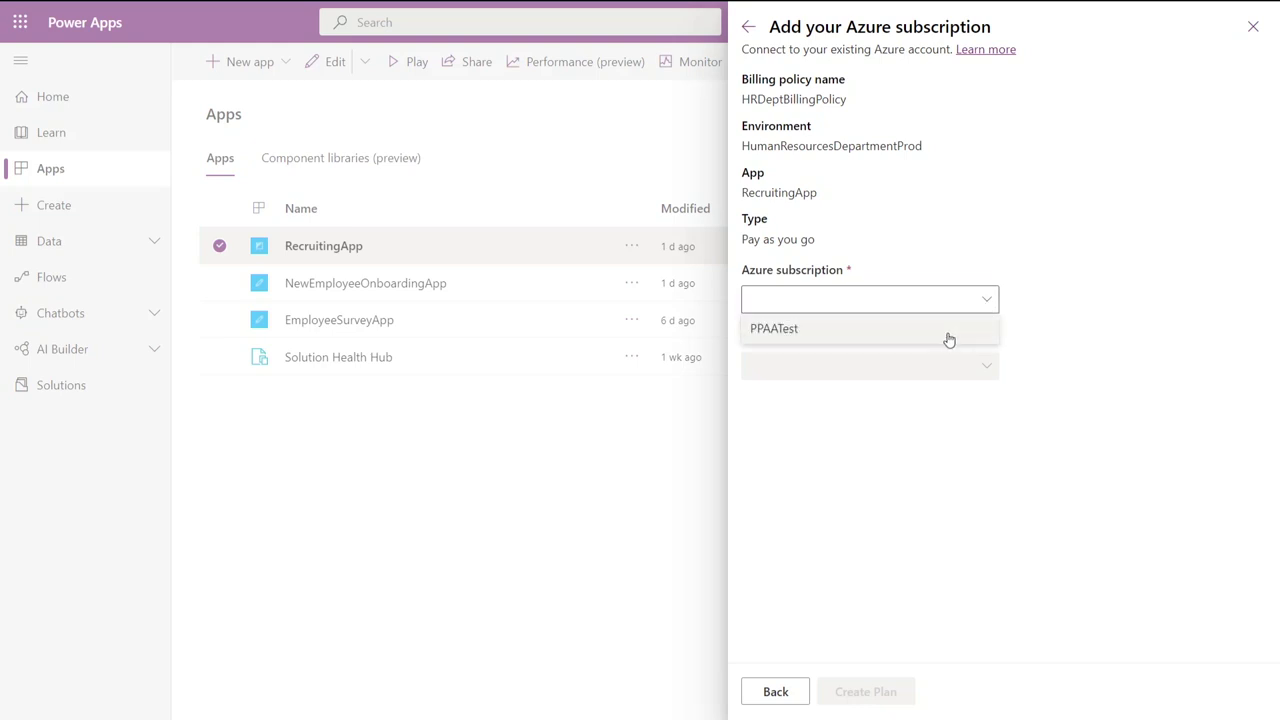
pyautogui.click(949, 341)
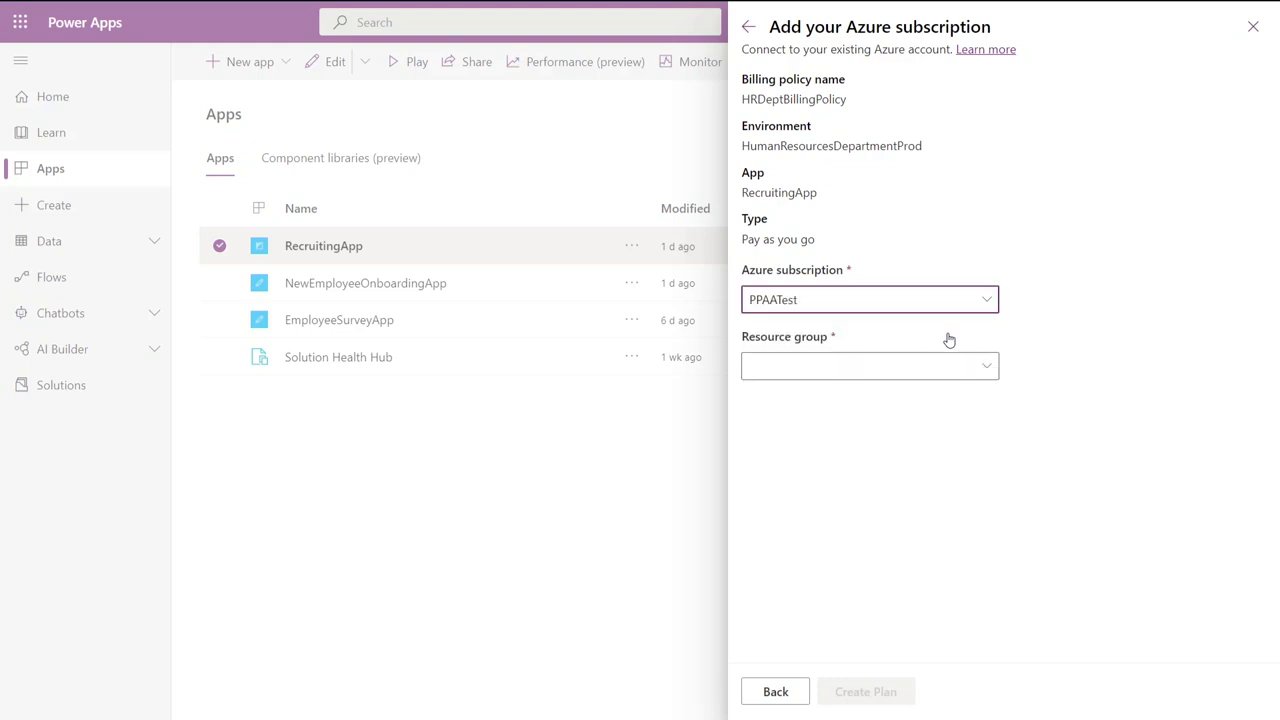
pyautogui.click(987, 372)
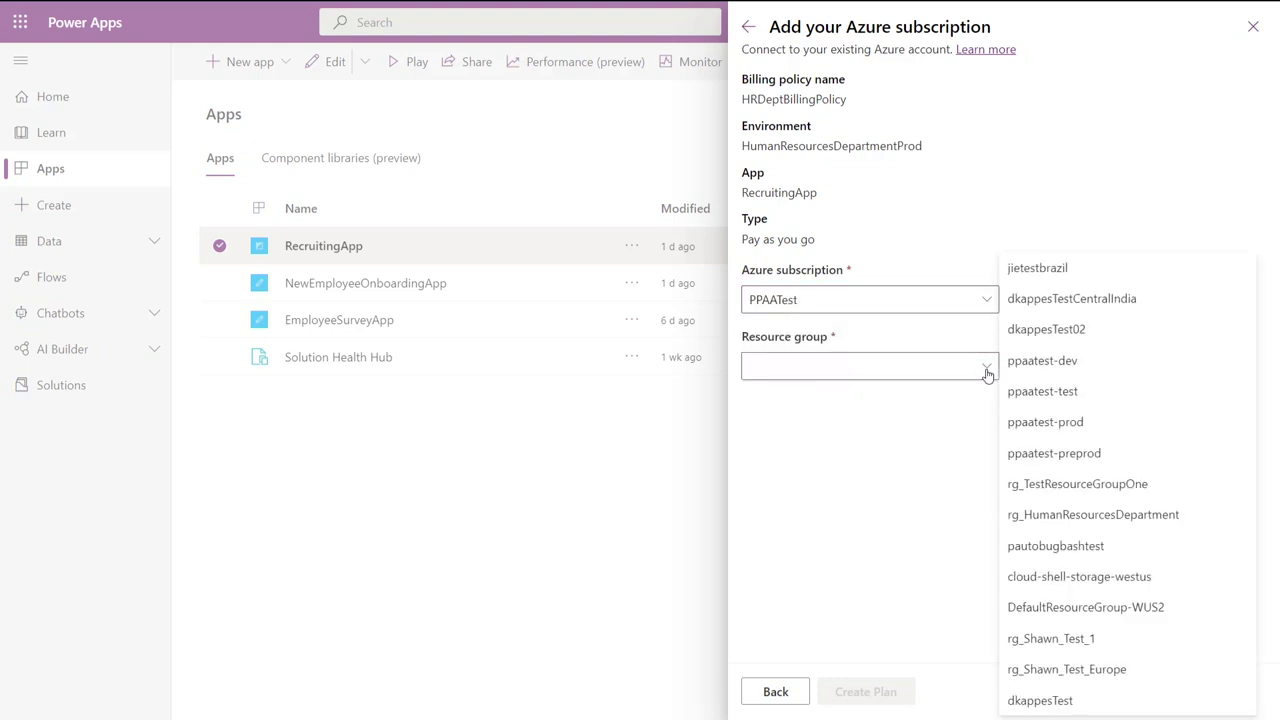
pyautogui.click(1049, 518)
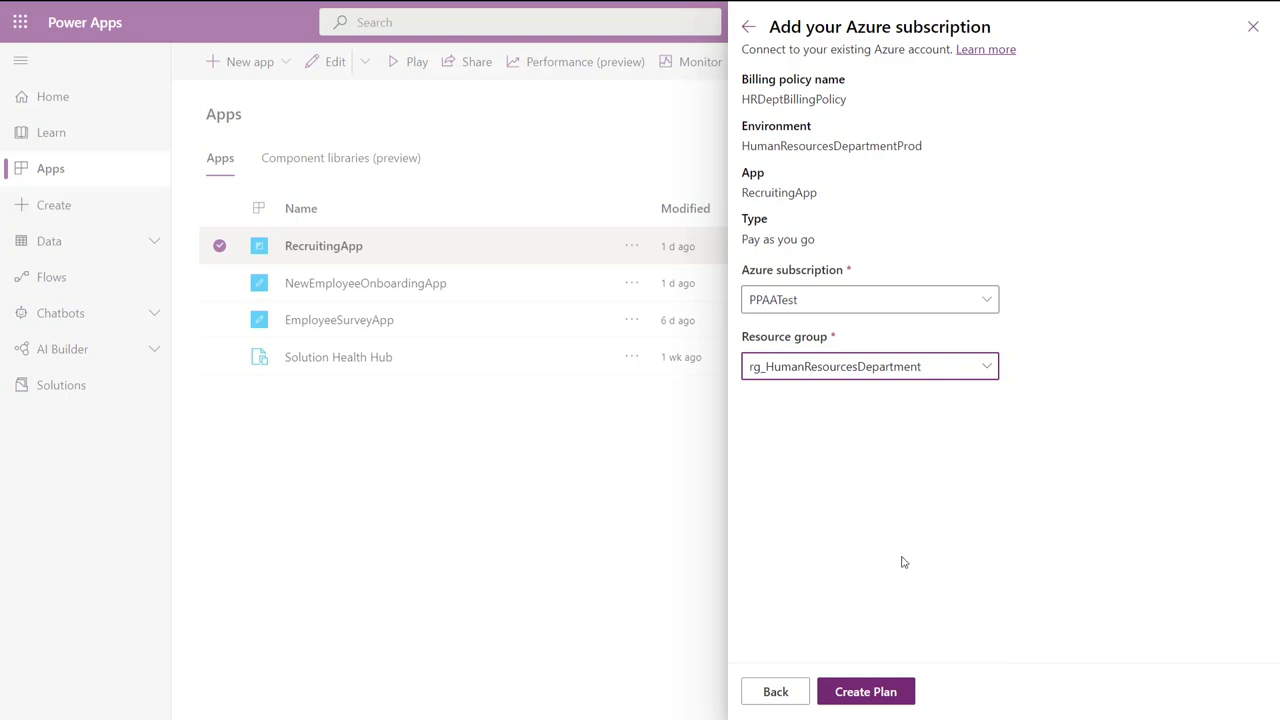
pyautogui.click(876, 704)
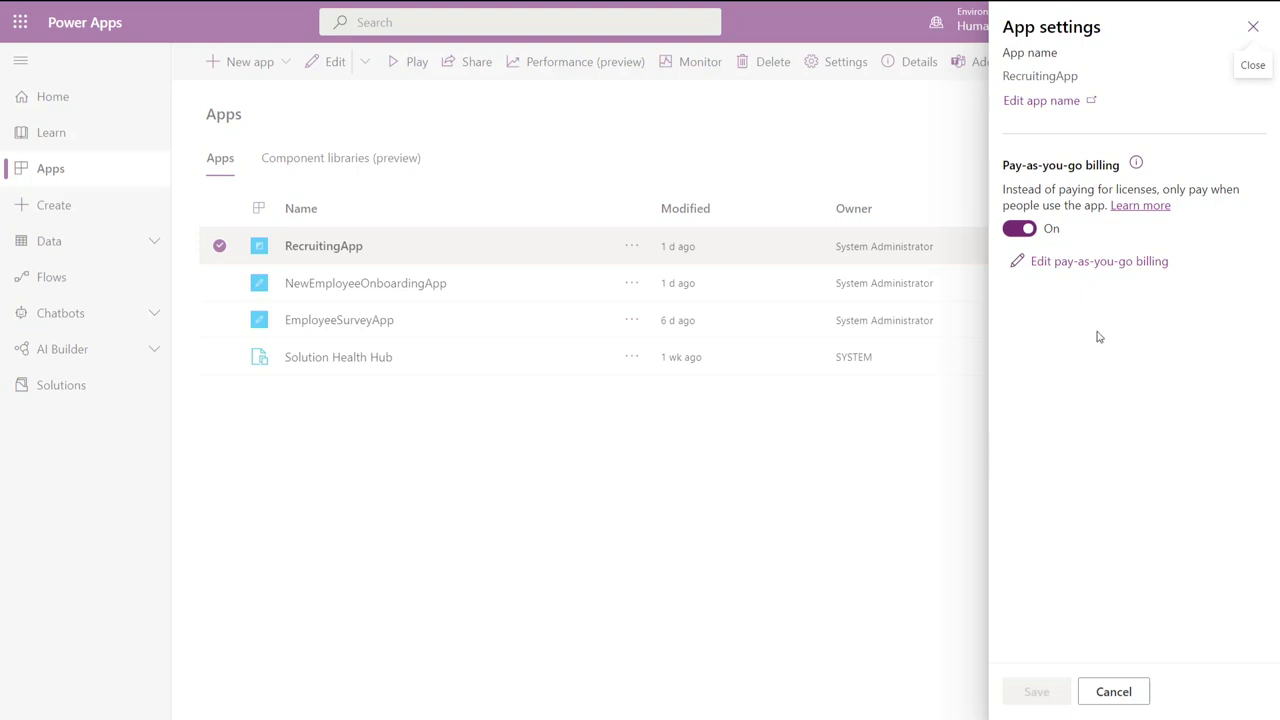
# Edit the app's pay-as-you-go billing policy to include the HumanResourcesDepartmentDevTest environment, and review the environments added to it
pyautogui.click(1118, 264)
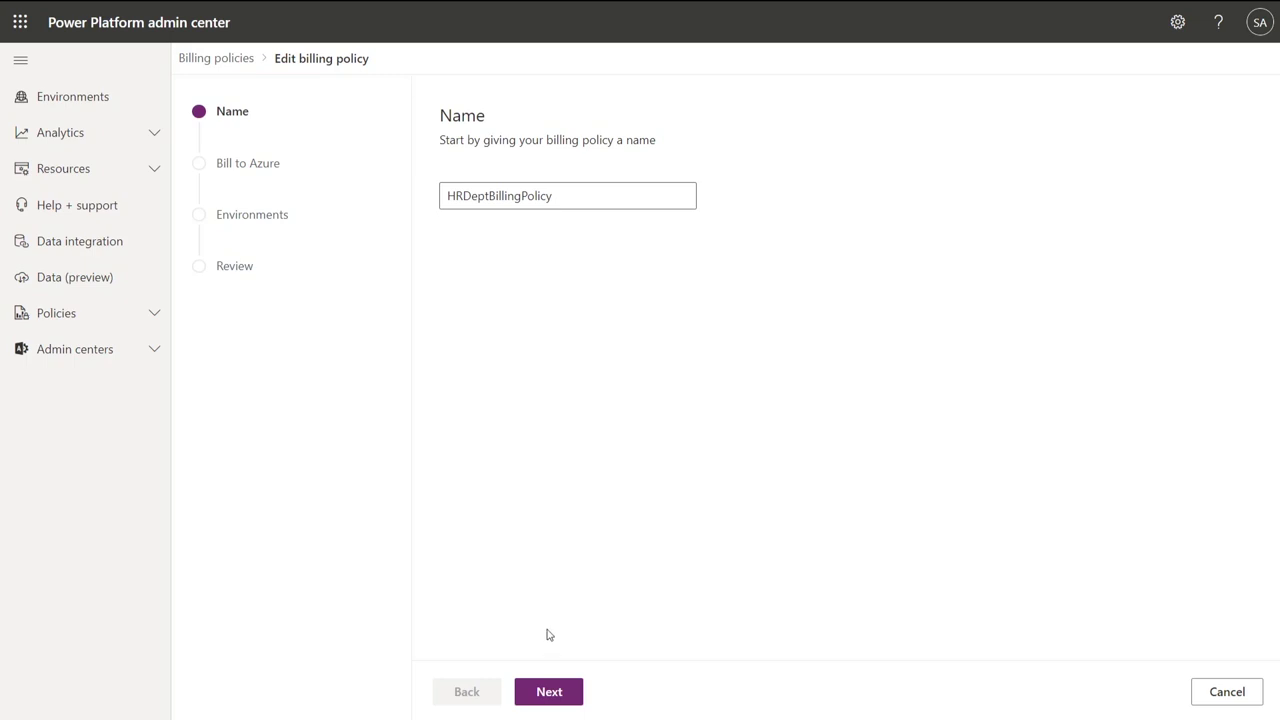
pyautogui.click(549, 692)
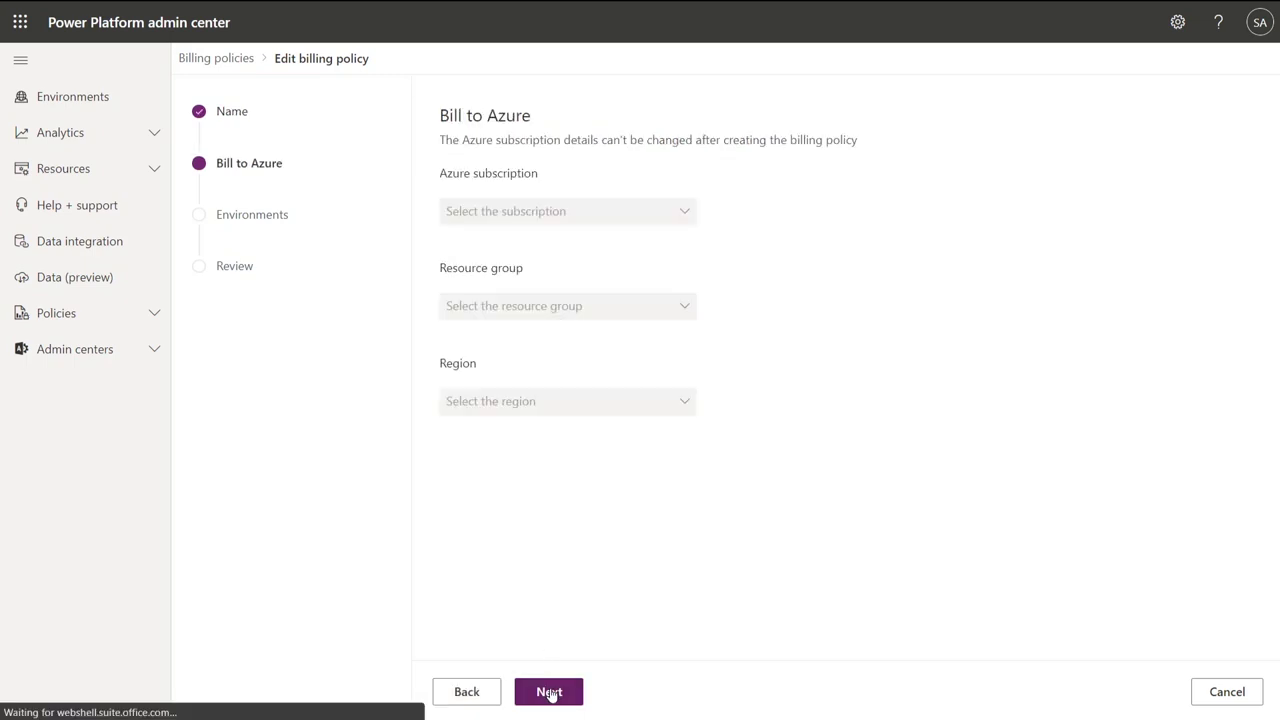
pyautogui.click(549, 692)
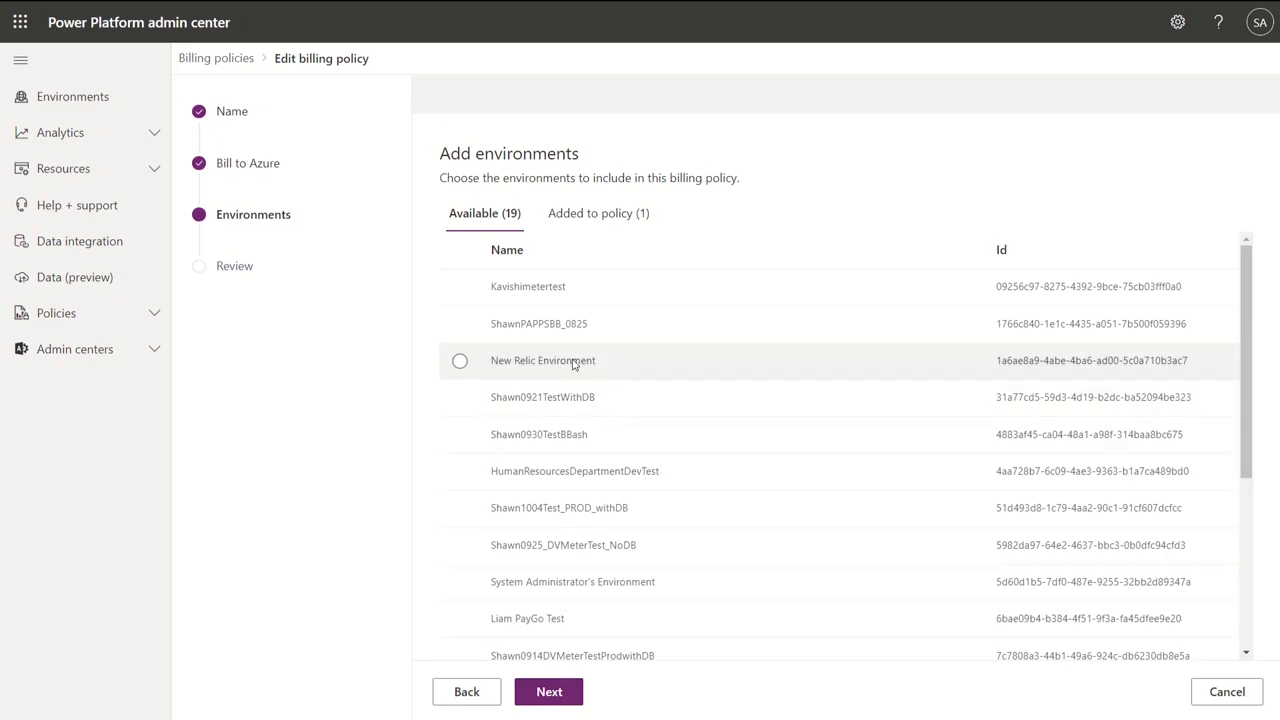
pyautogui.click(460, 471)
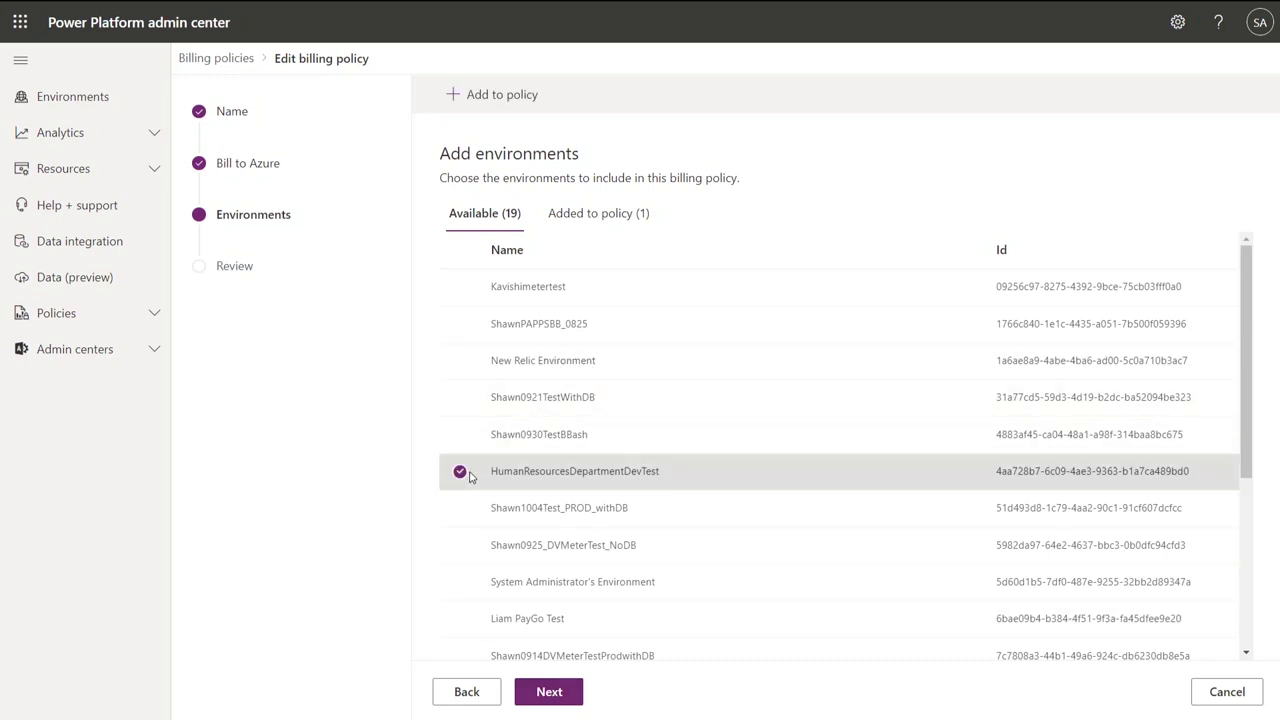
pyautogui.click(512, 96)
pyautogui.click(590, 215)
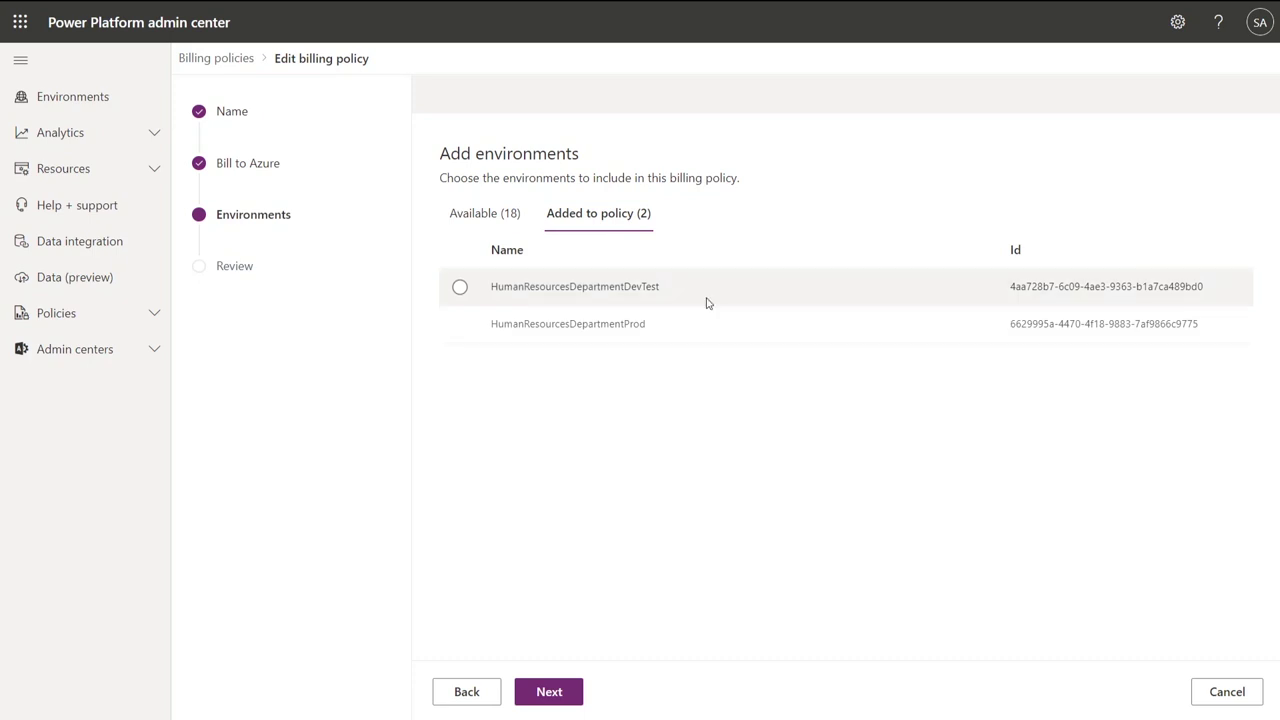
# Finish and save the billing policy edit, and sort the billing policies by creation date
pyautogui.click(547, 692)
pyautogui.click(545, 692)
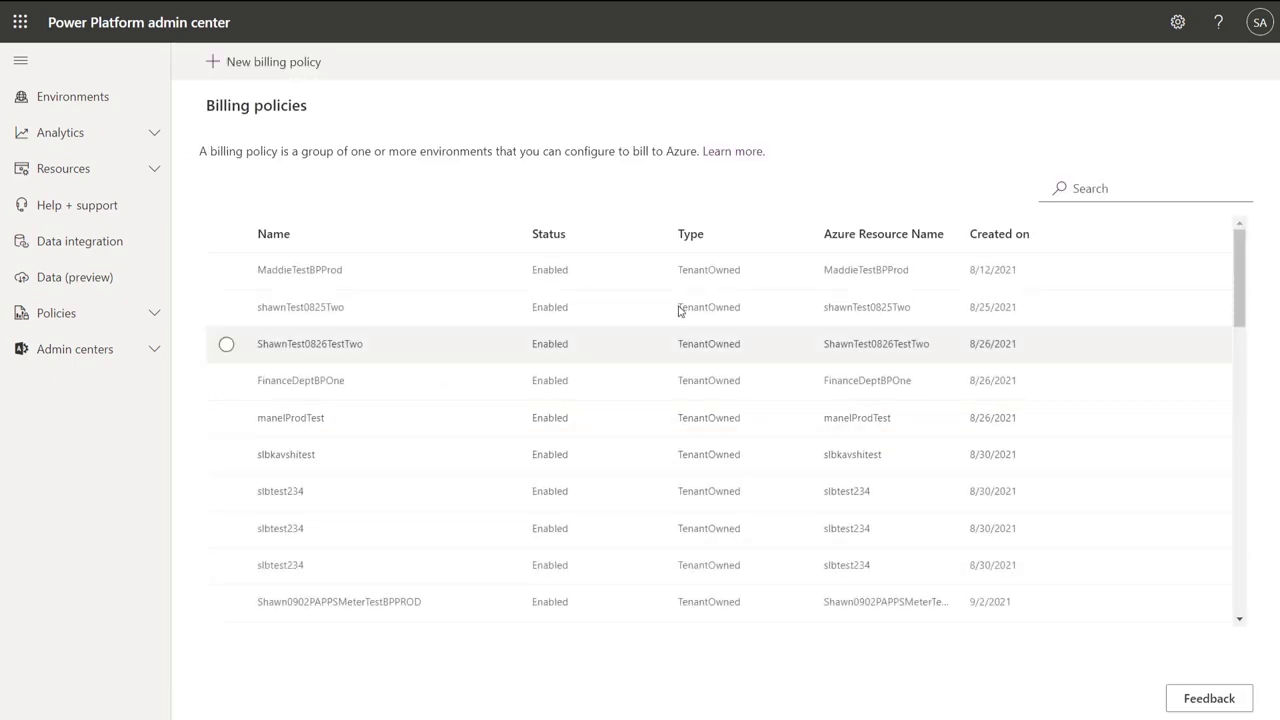
pyautogui.click(985, 230)
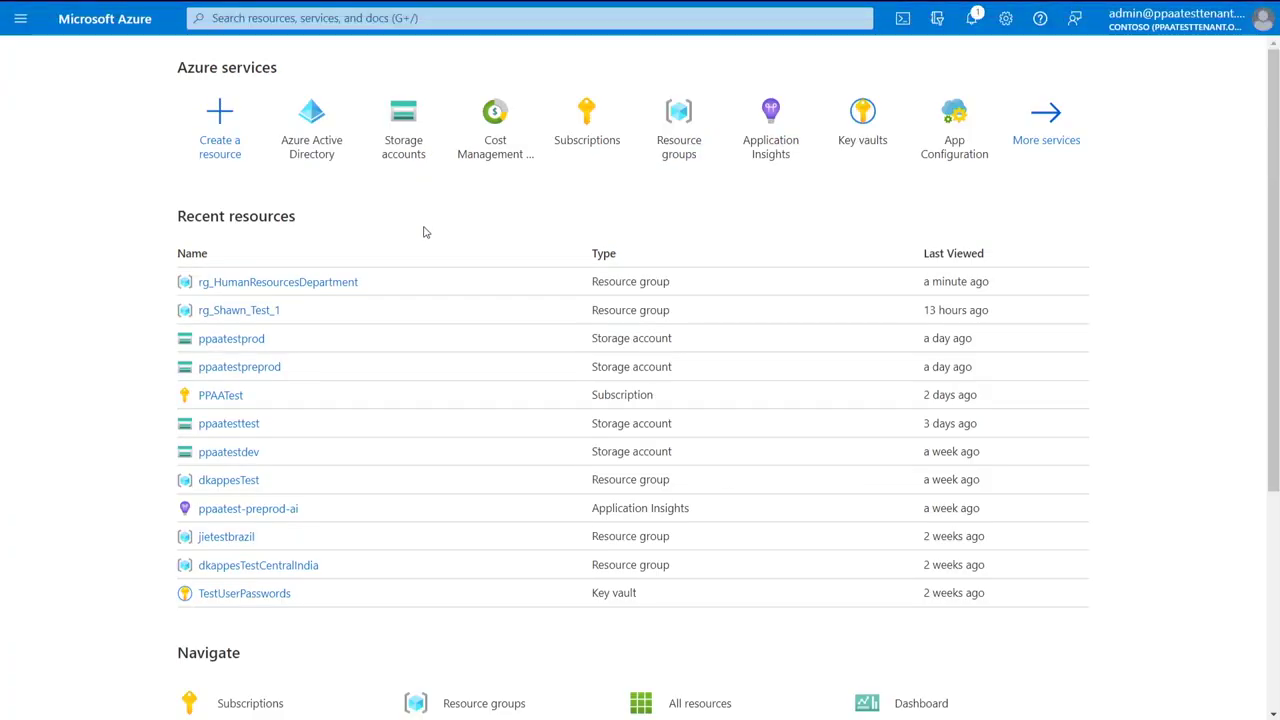
# In the Azure portal, open the rg_HumanResourcesDepartment resource group and show hidden types to inspect the HRDeptBillingPolicy resource
pyautogui.click(351, 284)
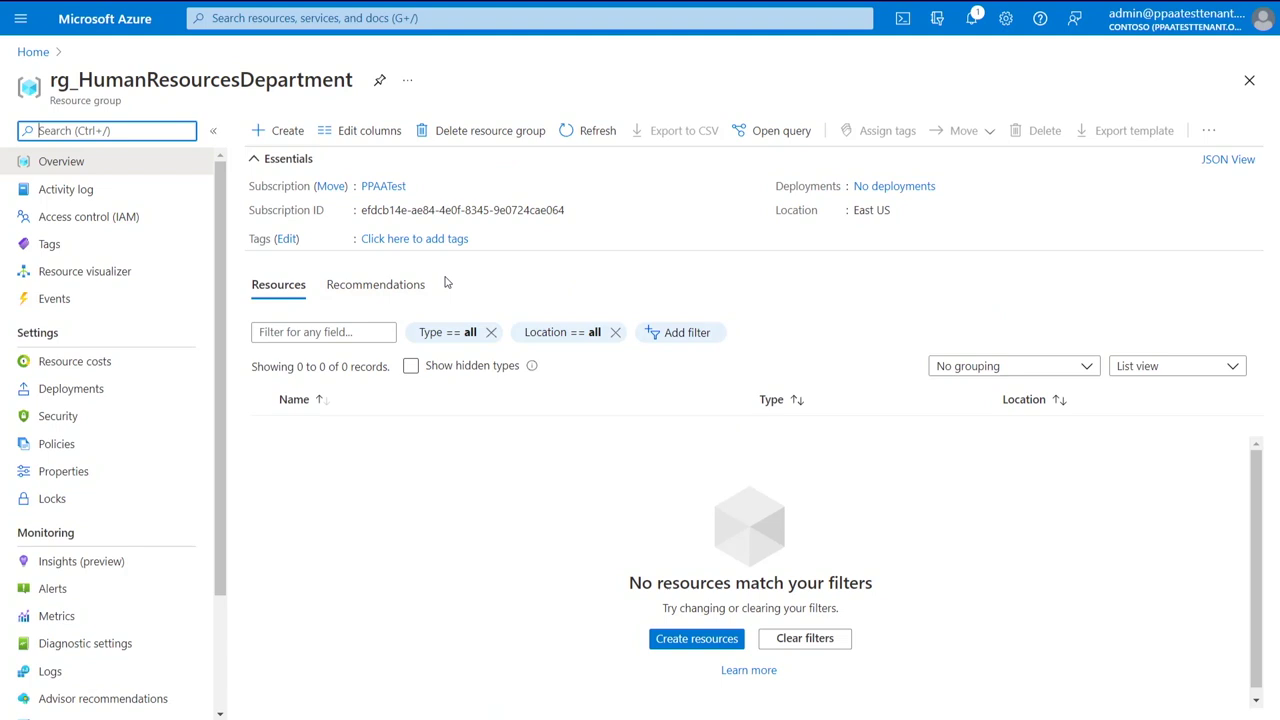
pyautogui.click(412, 367)
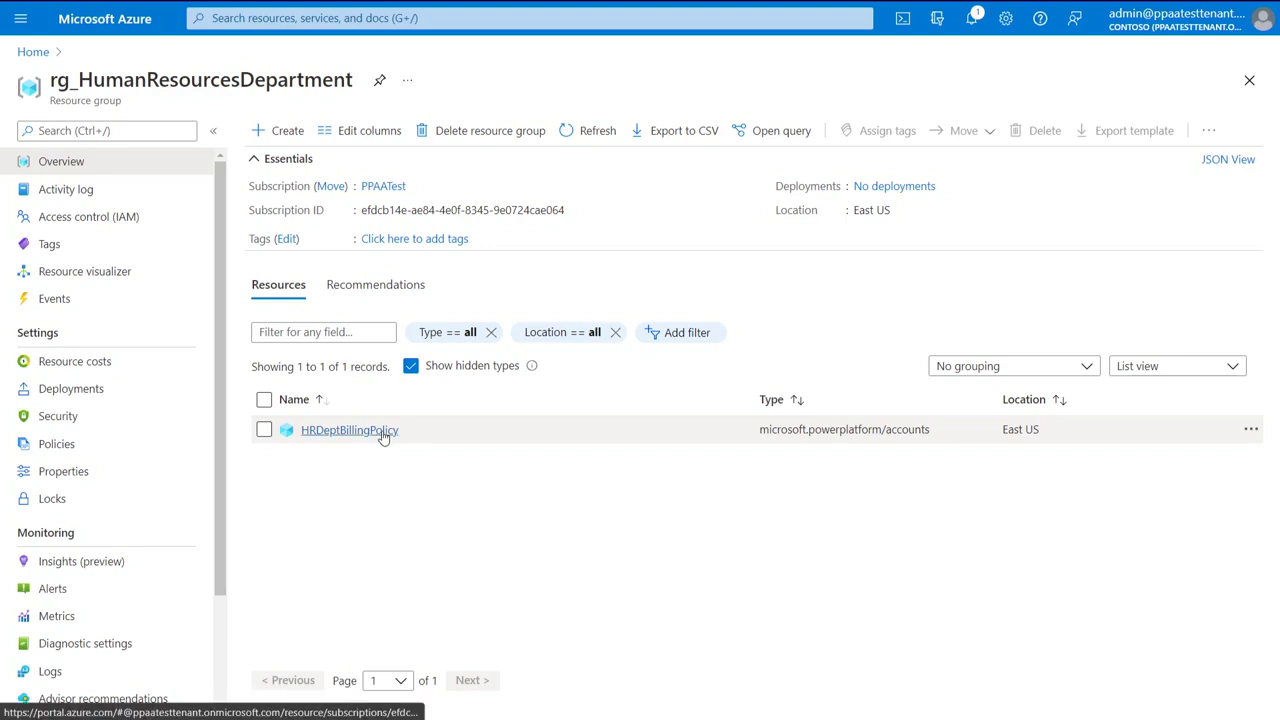
pyautogui.moveTo(381, 435)
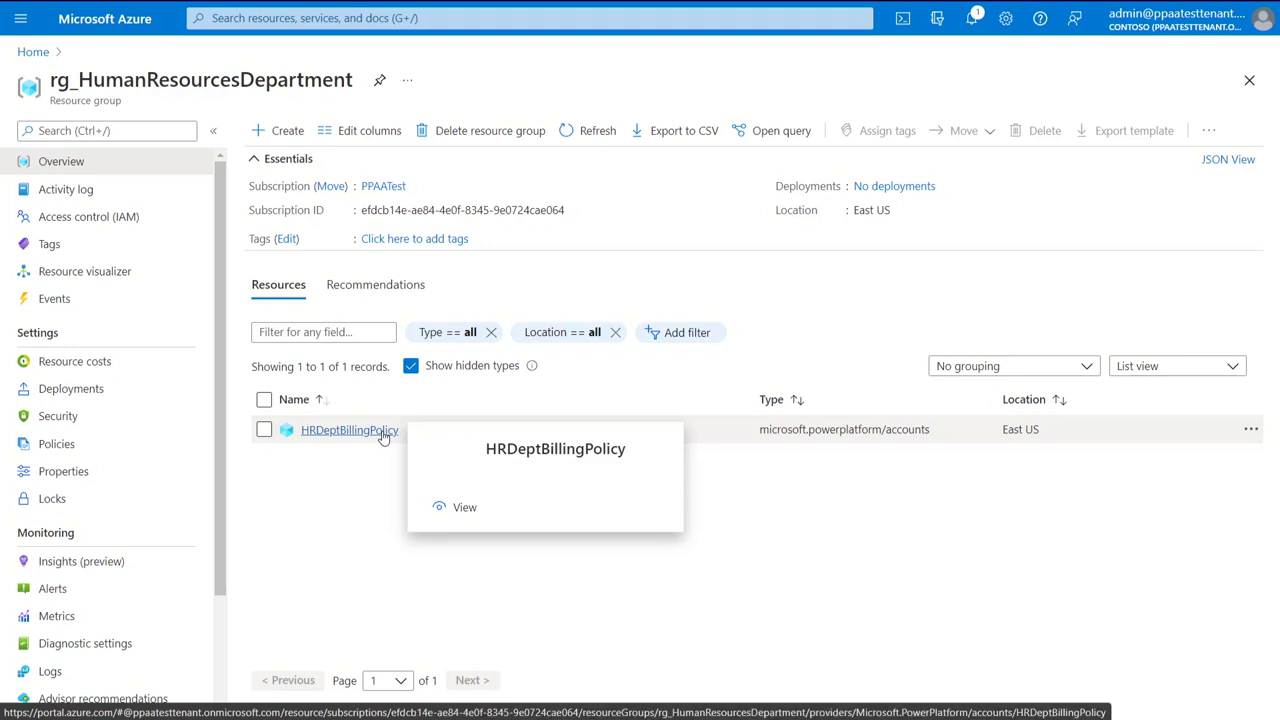